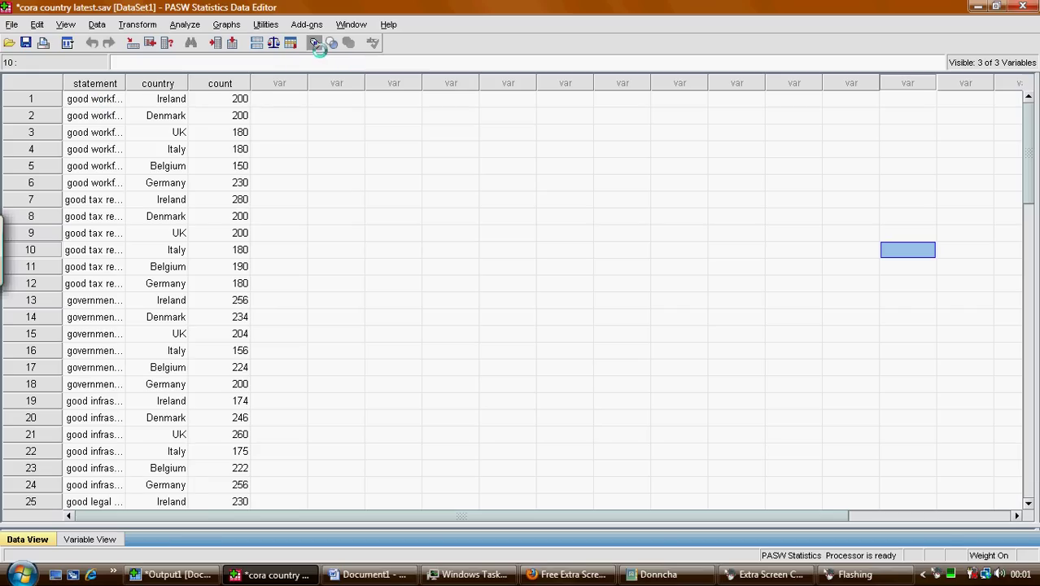
Switch the Data View to show statement and country as numeric codes instead of labels.
{"action": "left_click", "coordinate": [314, 42]}
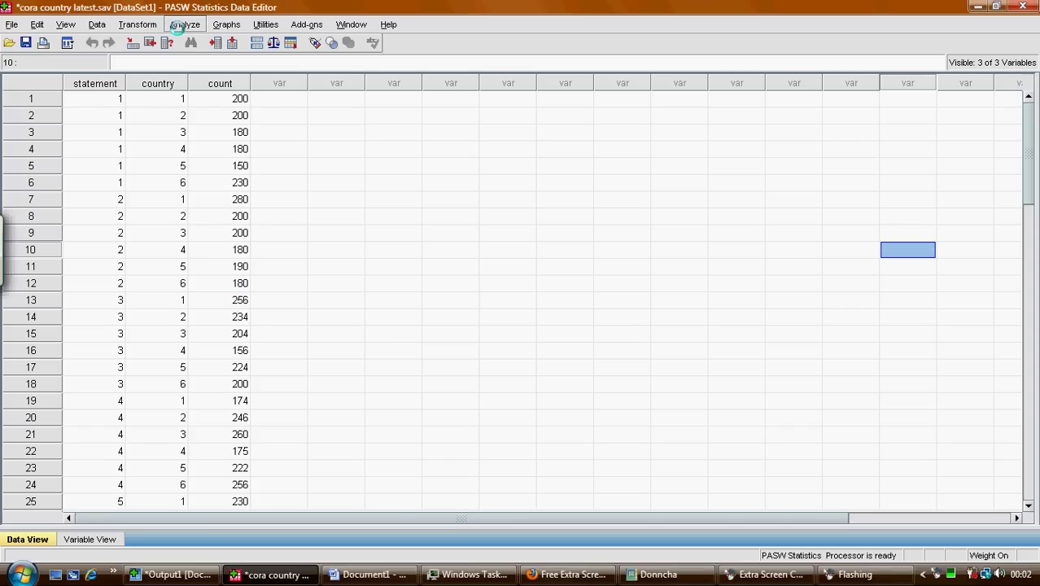
Start a reset Correspondence Analysis with statement as the row variable, ranged 1 to 9.
{"action": "left_click", "coordinate": [178, 27]}
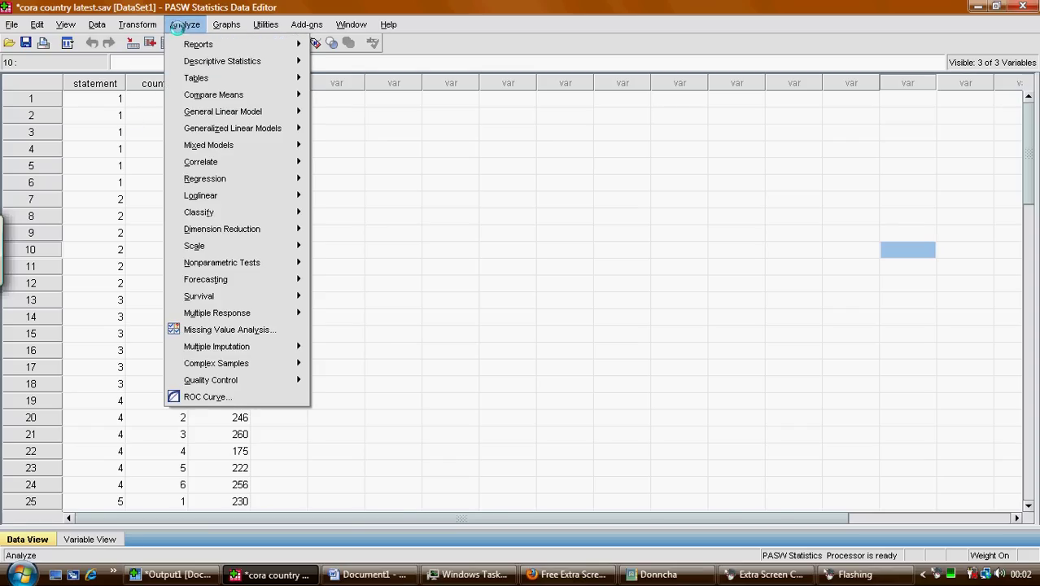
{"action": "mouse_move", "coordinate": [221, 229]}
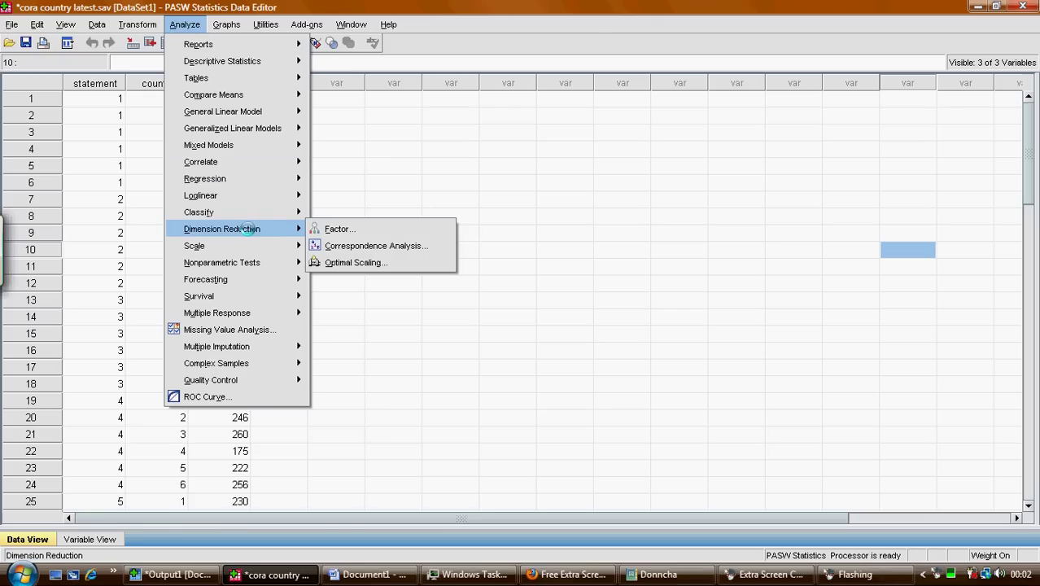
{"action": "left_click", "coordinate": [346, 245]}
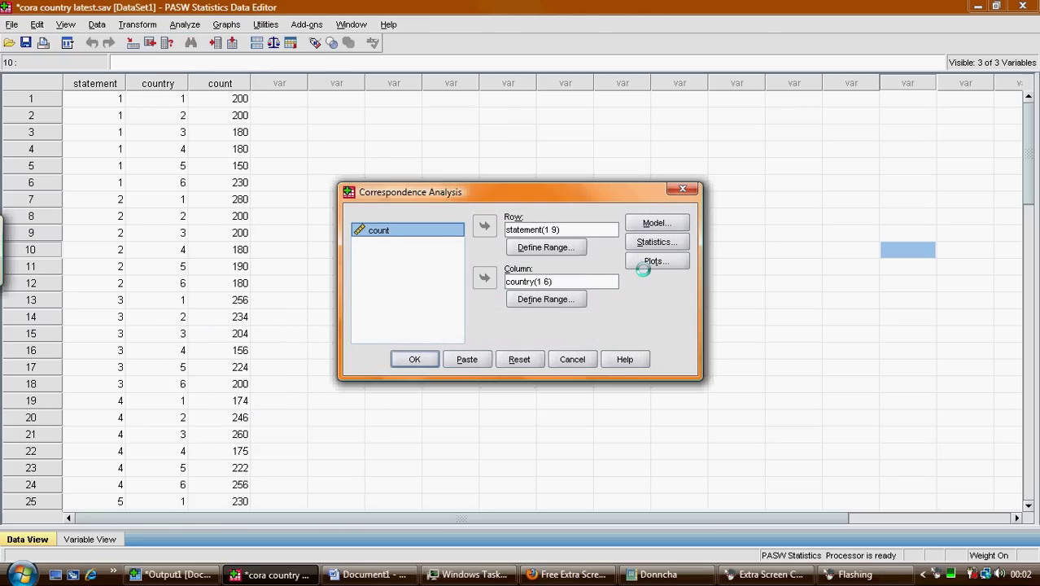
{"action": "left_click", "coordinate": [521, 359]}
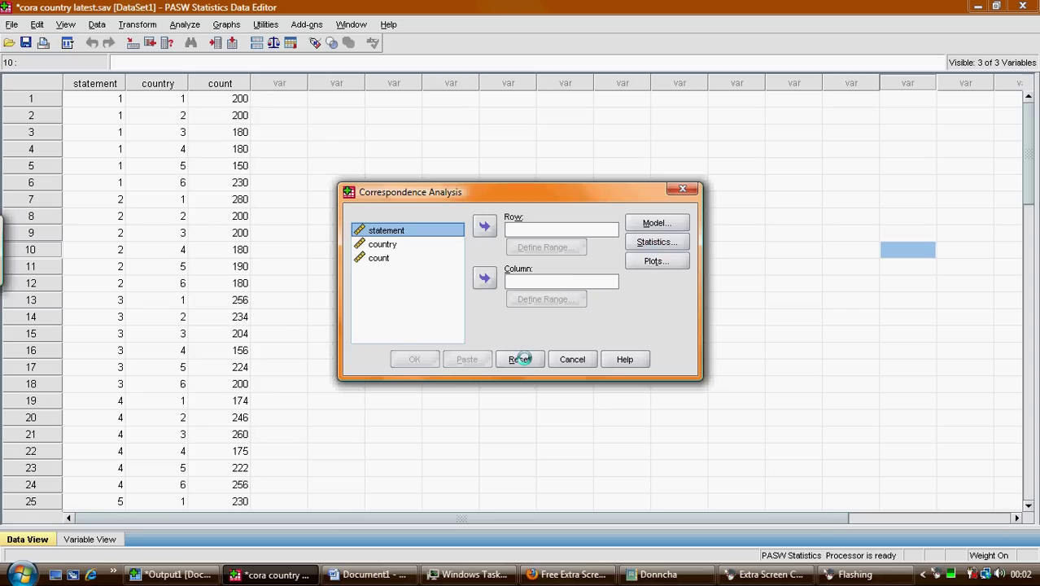
{"action": "left_click", "coordinate": [396, 230]}
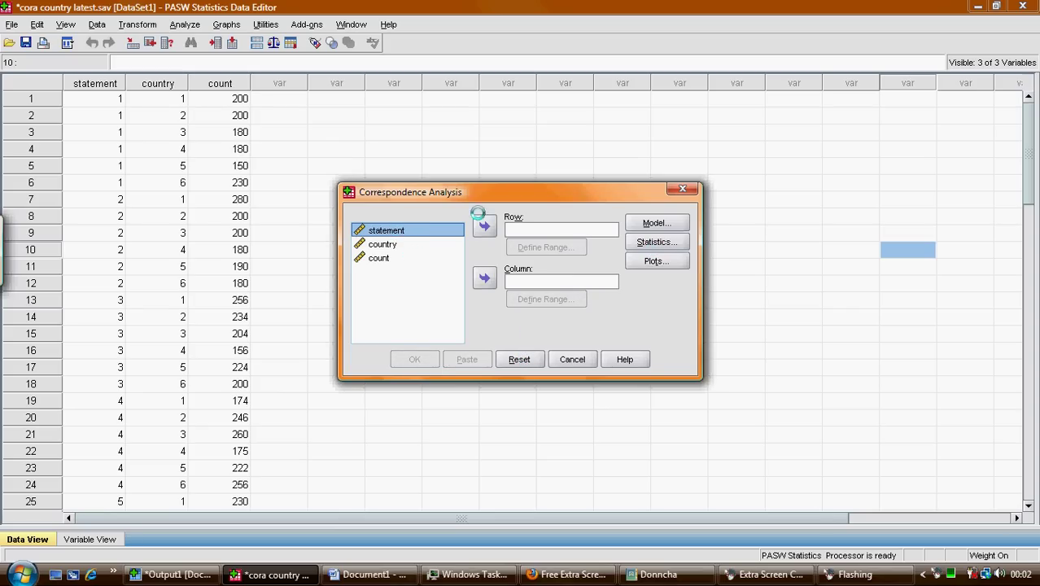
{"action": "left_click", "coordinate": [485, 228]}
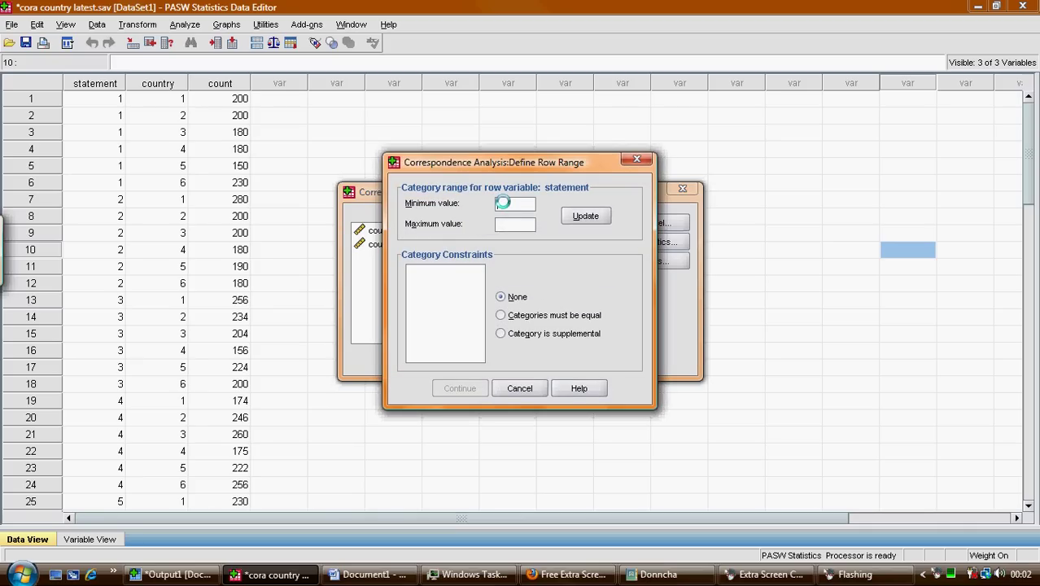
{"action": "type", "text": "1"}
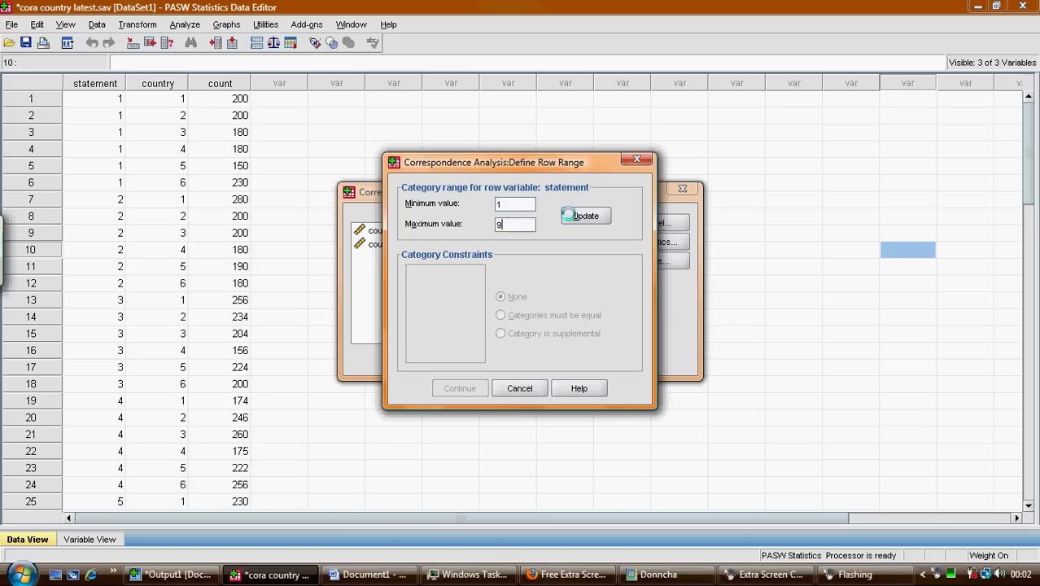
{"action": "left_click", "coordinate": [583, 216]}
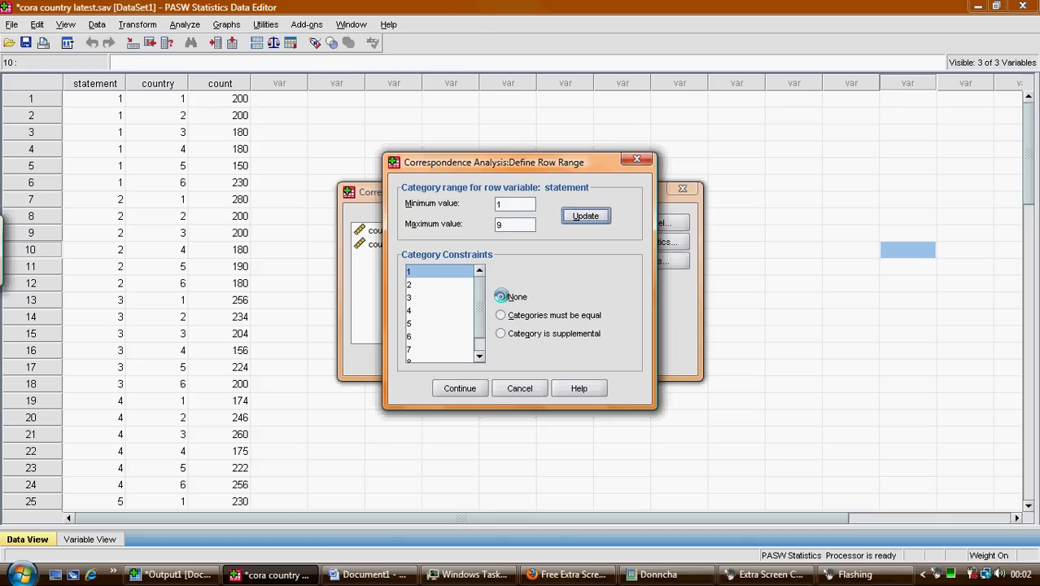
{"action": "left_click", "coordinate": [459, 389]}
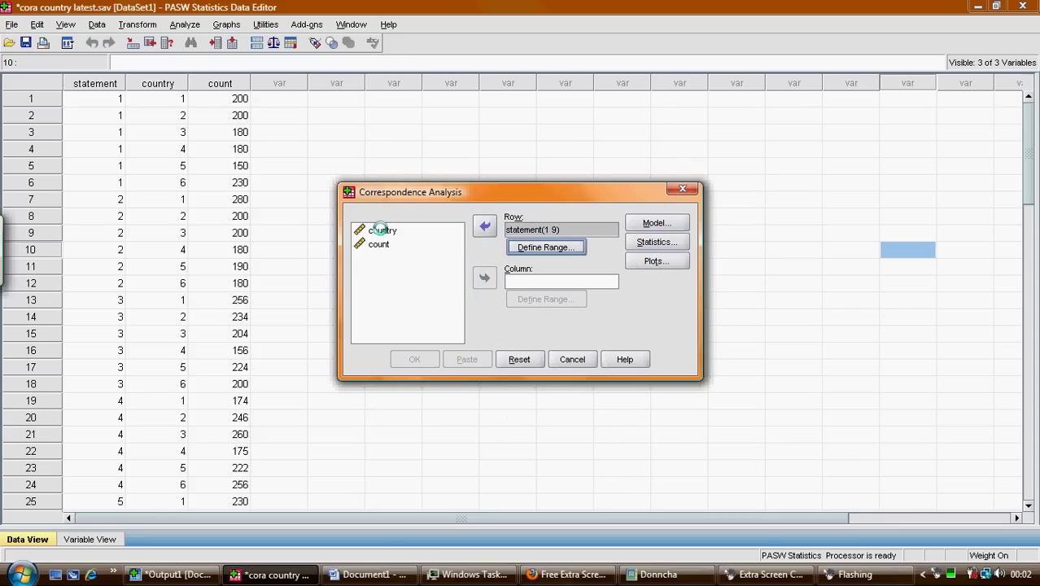
Assign country as the column variable with a category range of 1 to 6.
{"action": "left_click", "coordinate": [382, 230]}
{"action": "left_click", "coordinate": [485, 277]}
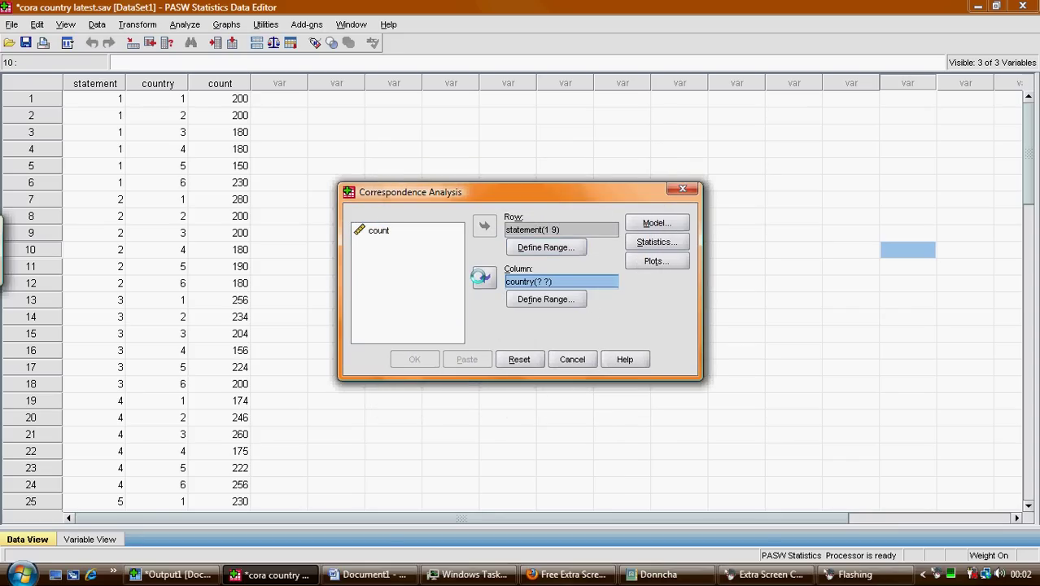
{"action": "left_click", "coordinate": [528, 300]}
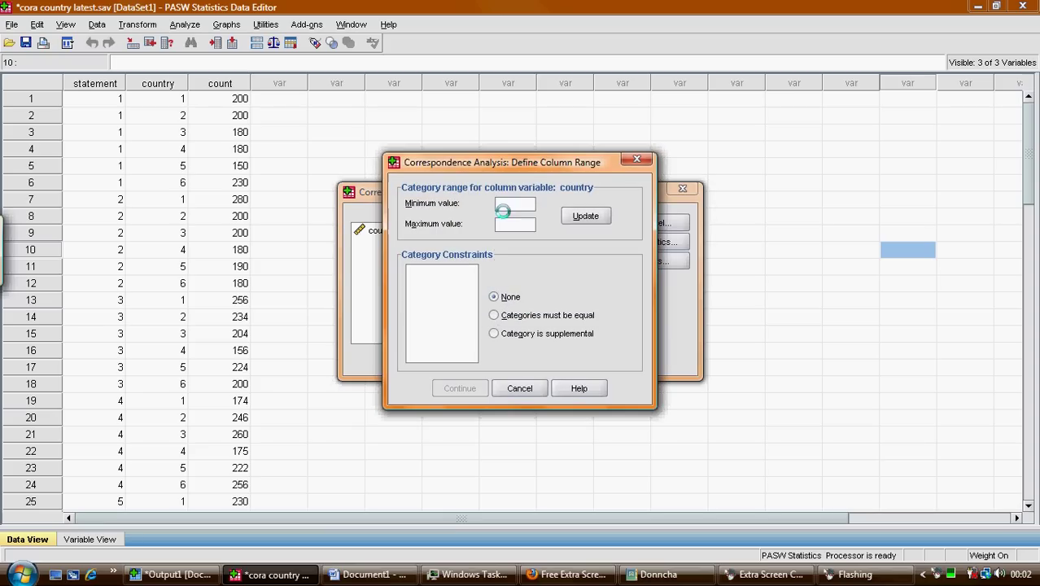
{"action": "left_click", "coordinate": [505, 206]}
{"action": "type", "text": "1"}
{"action": "left_click", "coordinate": [507, 227]}
{"action": "type", "text": "6"}
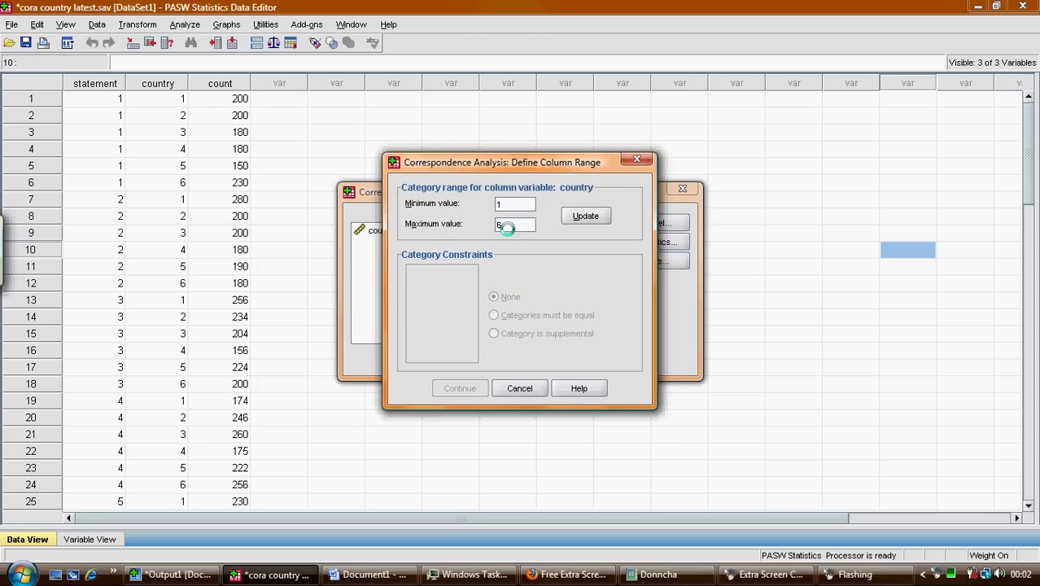
{"action": "left_click", "coordinate": [570, 216]}
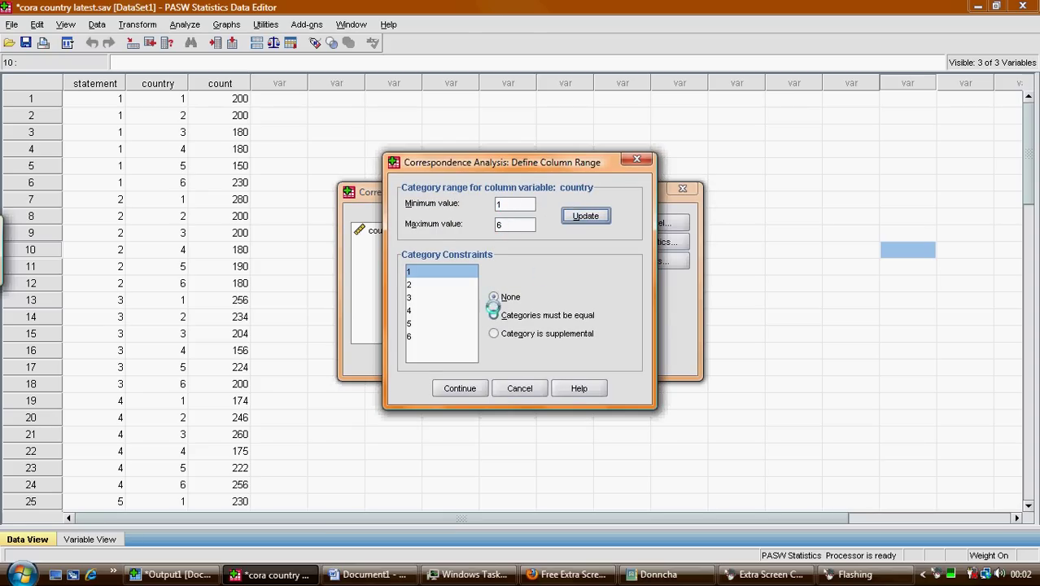
{"action": "left_click", "coordinate": [462, 387]}
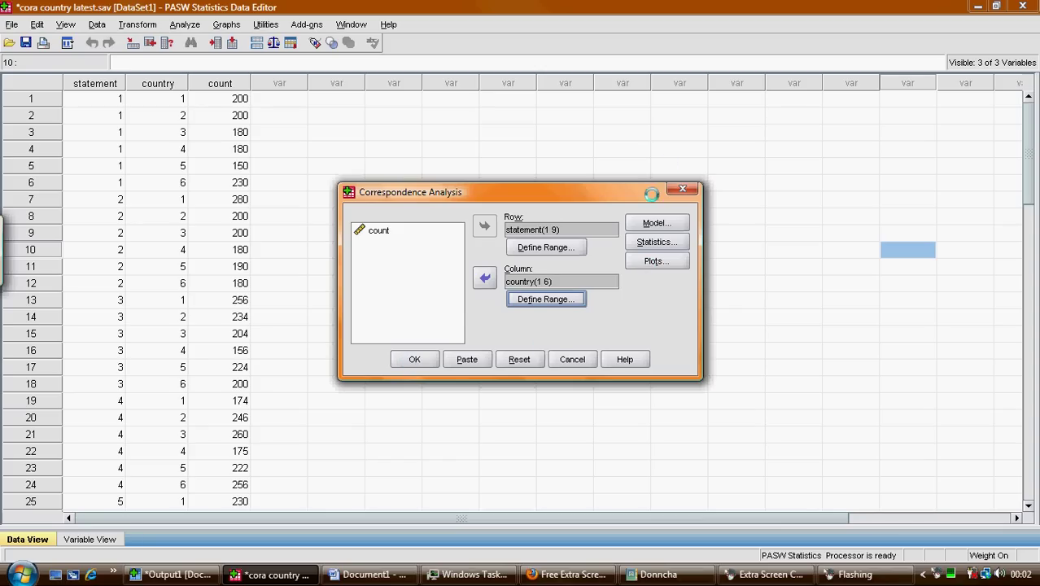
{"action": "left_click", "coordinate": [652, 223]}
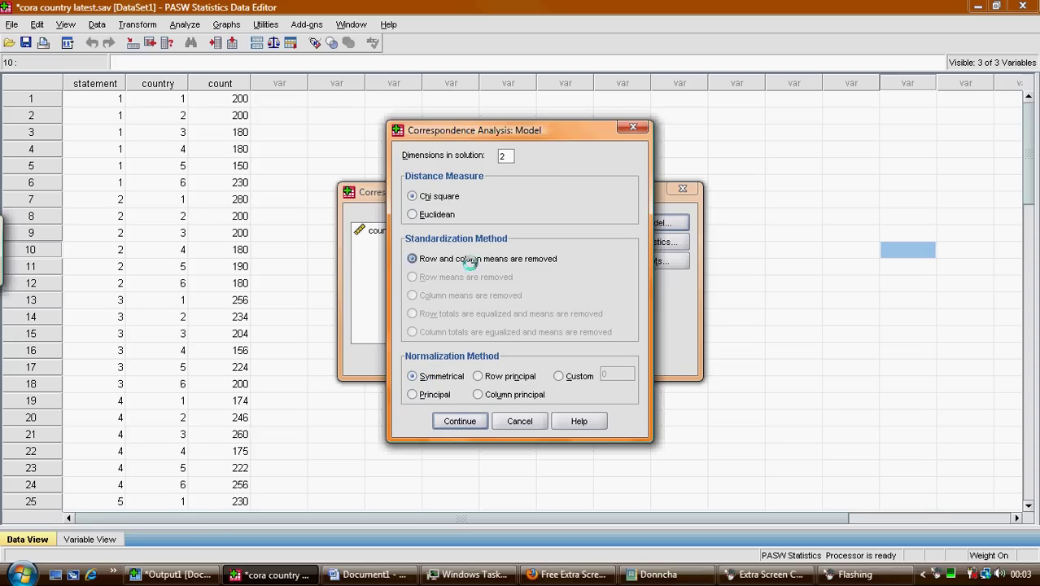
{"action": "left_click", "coordinate": [456, 420]}
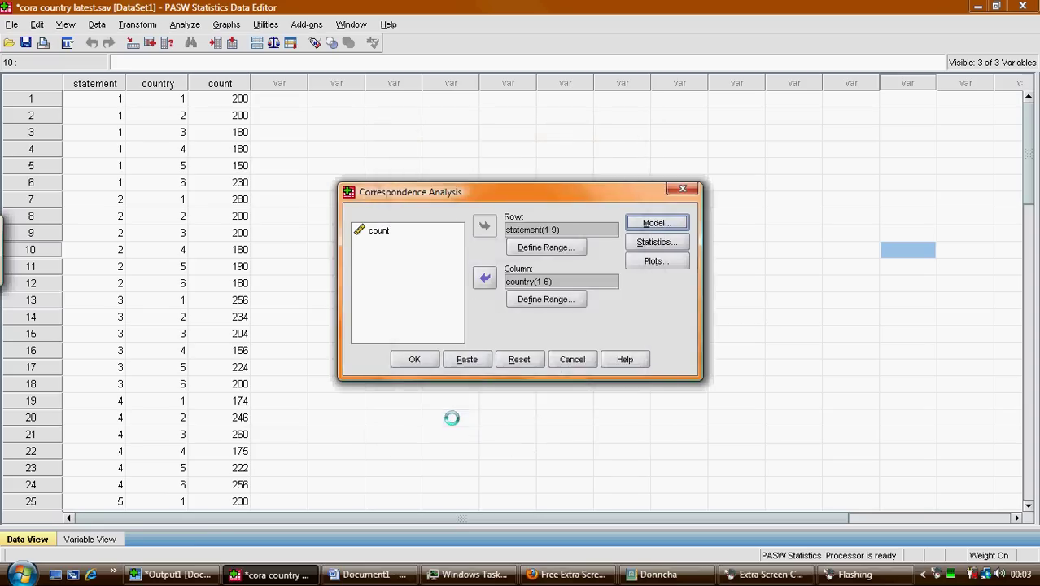
Request the permuted correspondence table and profiles in the Statistics options.
{"action": "left_click", "coordinate": [642, 242]}
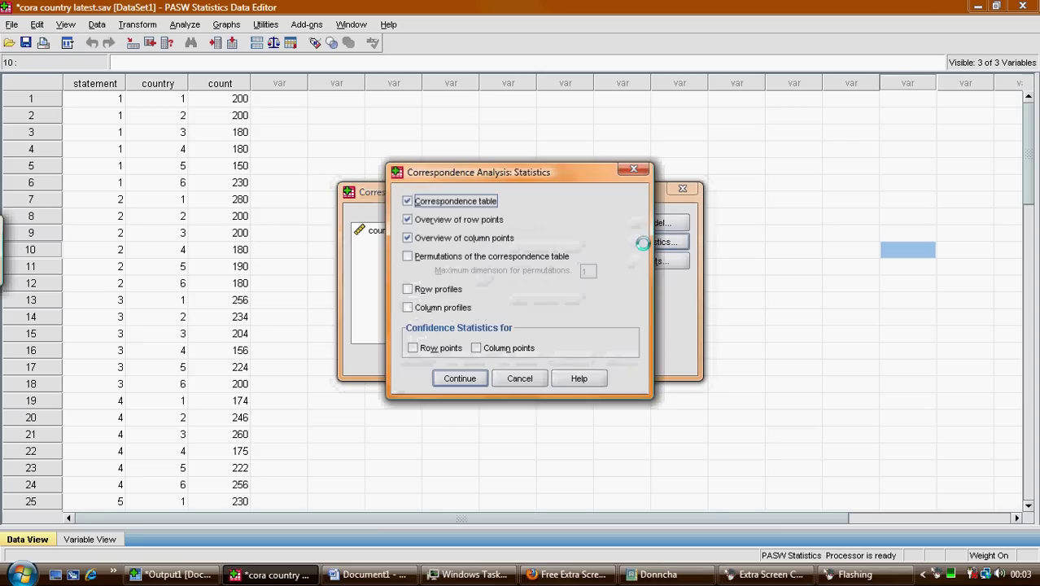
{"action": "left_click", "coordinate": [407, 256]}
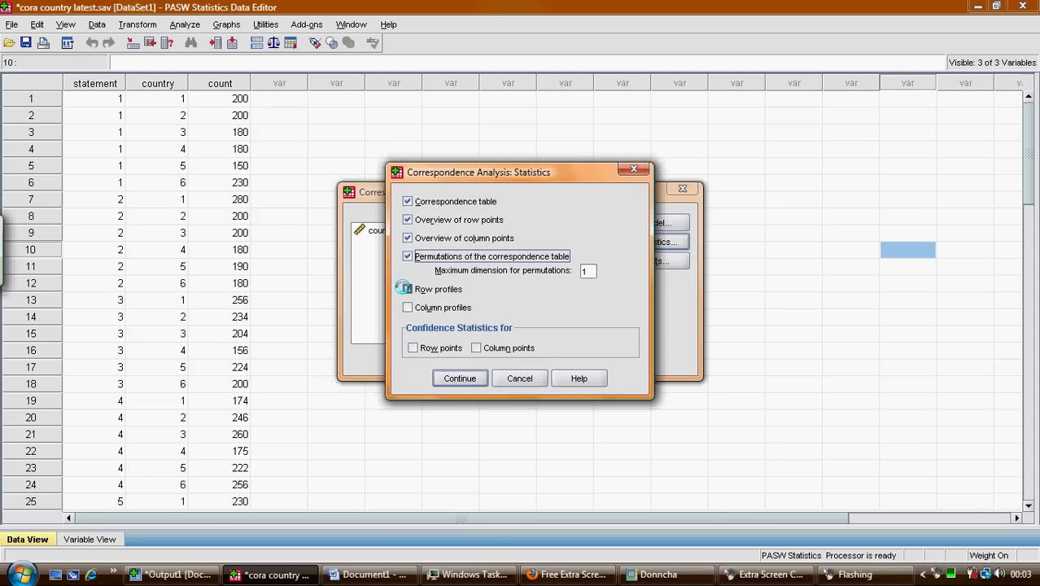
{"action": "left_click", "coordinate": [407, 289]}
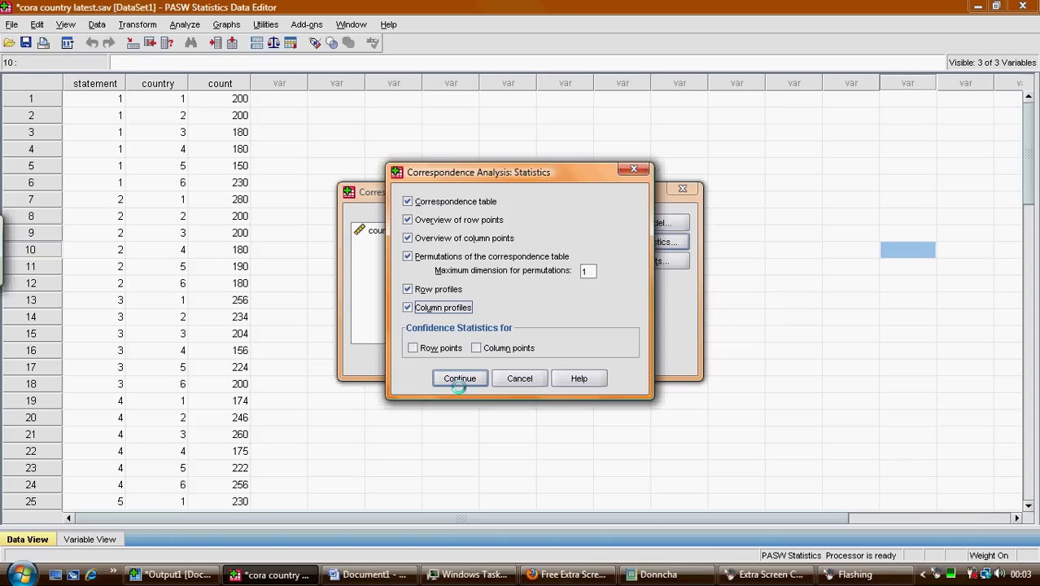
{"action": "left_click", "coordinate": [459, 383]}
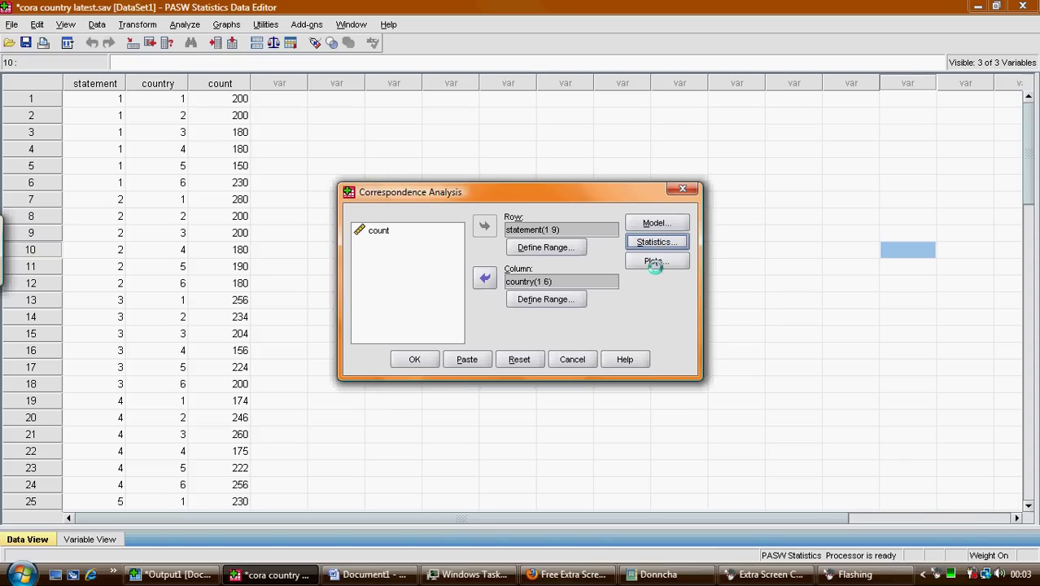
Keep the default biplot in the Plots options.
{"action": "left_click", "coordinate": [655, 262]}
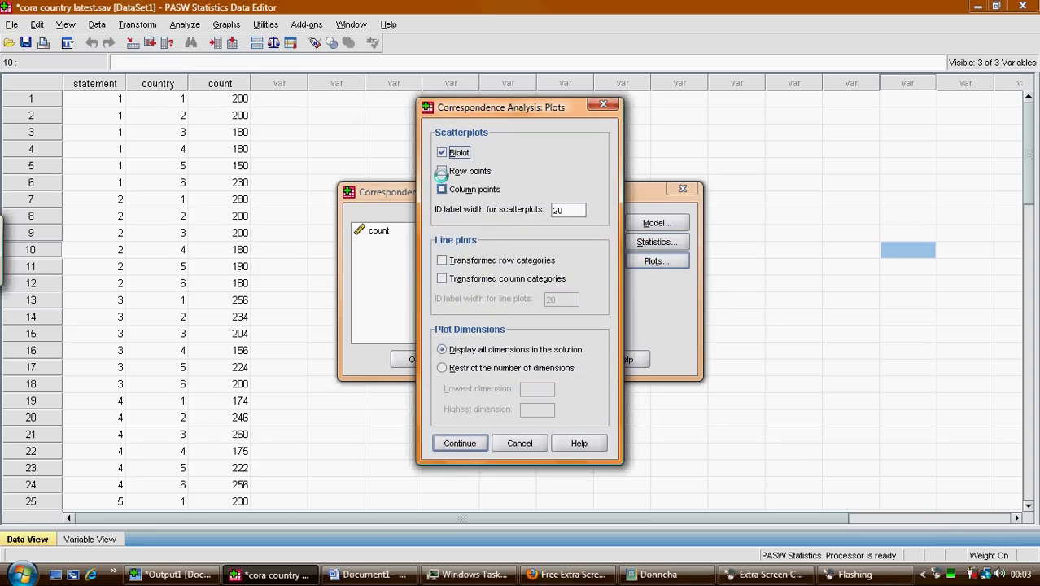
{"action": "left_click", "coordinate": [441, 171]}
{"action": "left_click", "coordinate": [456, 443]}
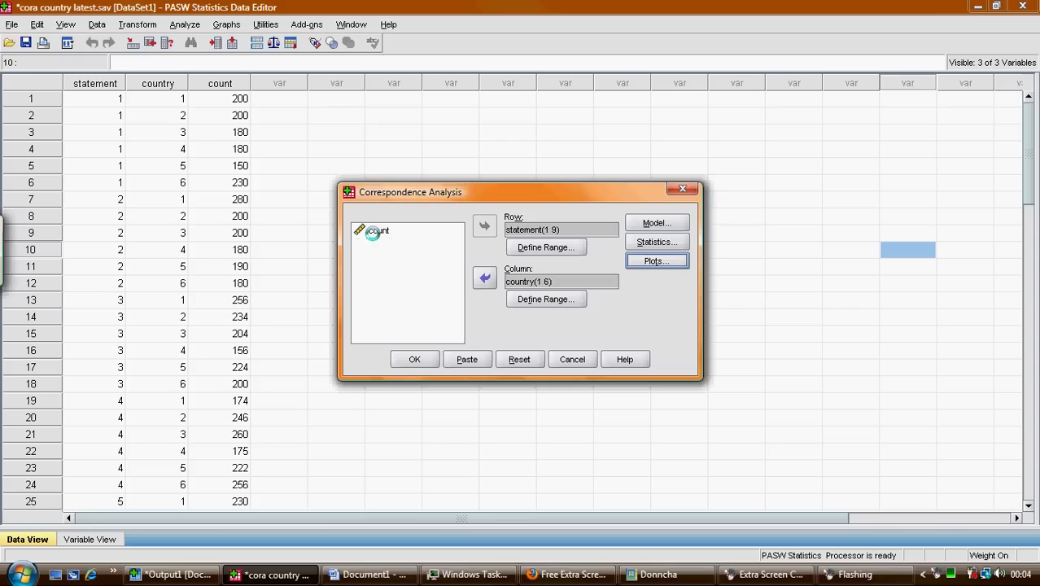
Run the analysis and view the correspondence table and row and column profiles in a maximized Output Viewer.
{"action": "left_click", "coordinate": [406, 359]}
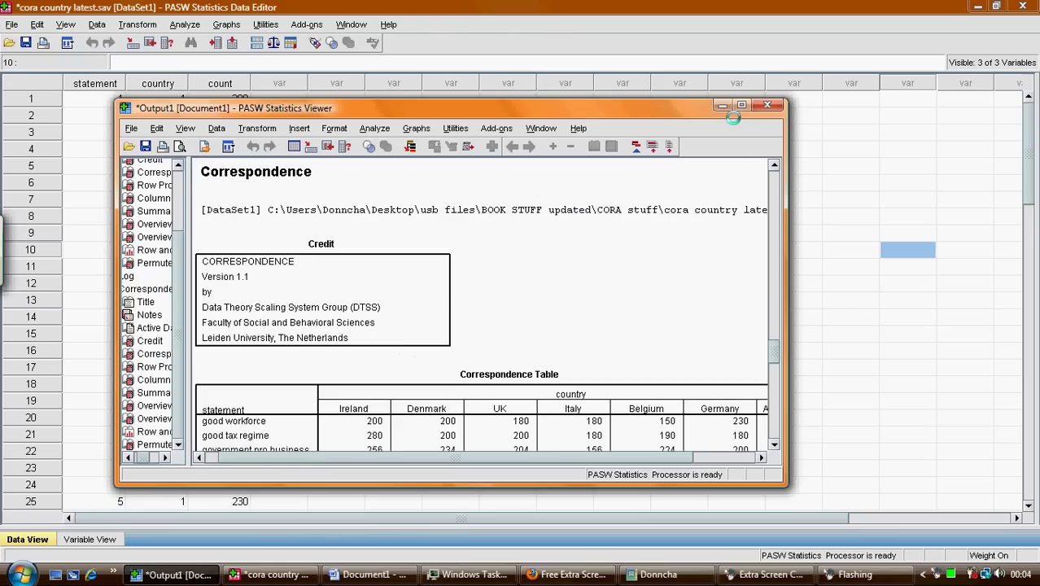
{"action": "left_click", "coordinate": [743, 105]}
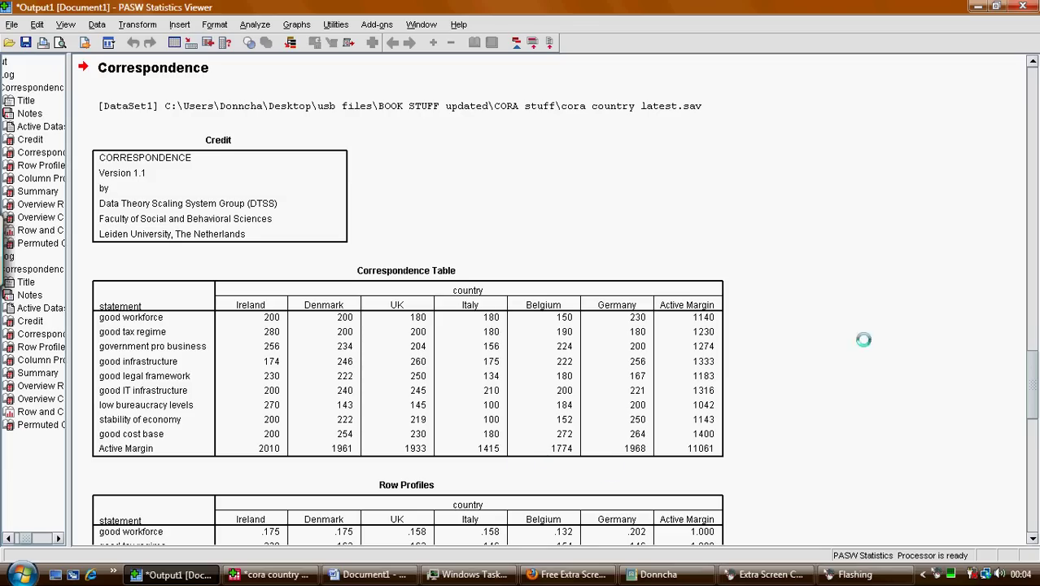
{"action": "scroll", "coordinate": [1032, 373], "scroll_direction": "down", "scroll_amount": 1}
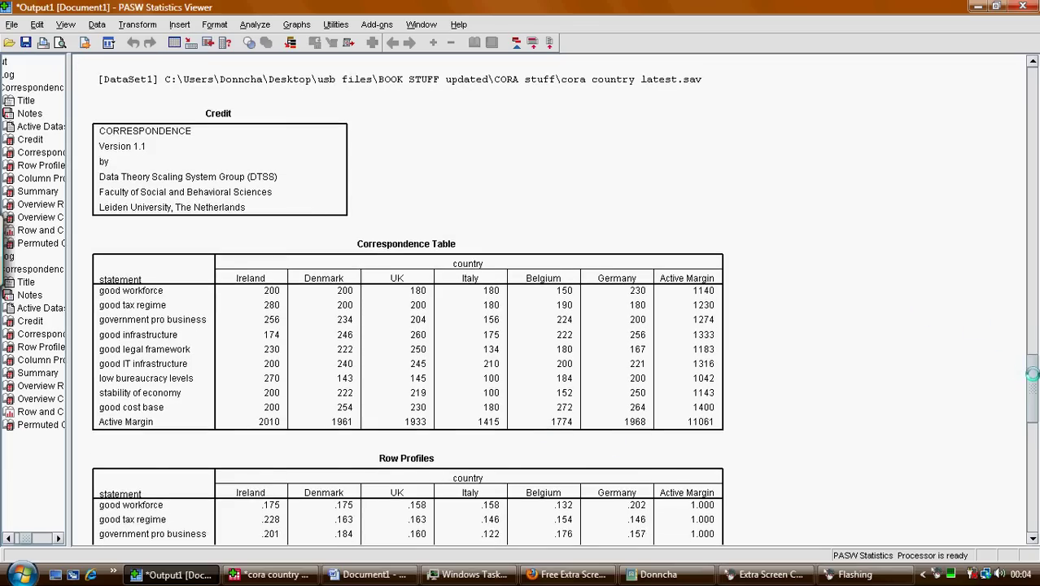
{"action": "left_click_drag", "start_coordinate": [1033, 374], "coordinate": [1033, 398]}
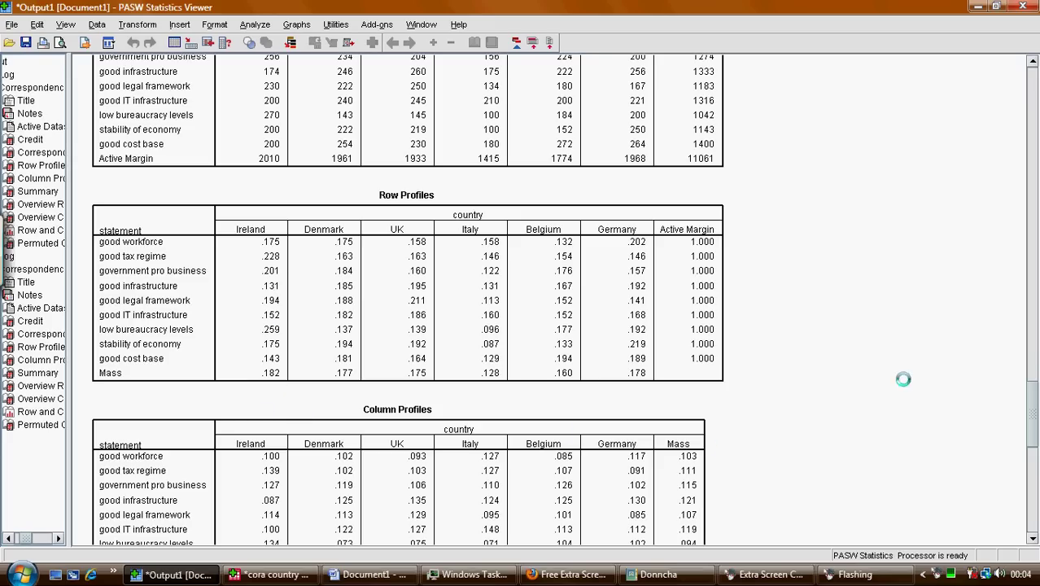
Scroll the output to the Summary inertia and Overview Row and Column Points tables.
{"action": "left_click_drag", "start_coordinate": [1033, 377], "coordinate": [1032, 435]}
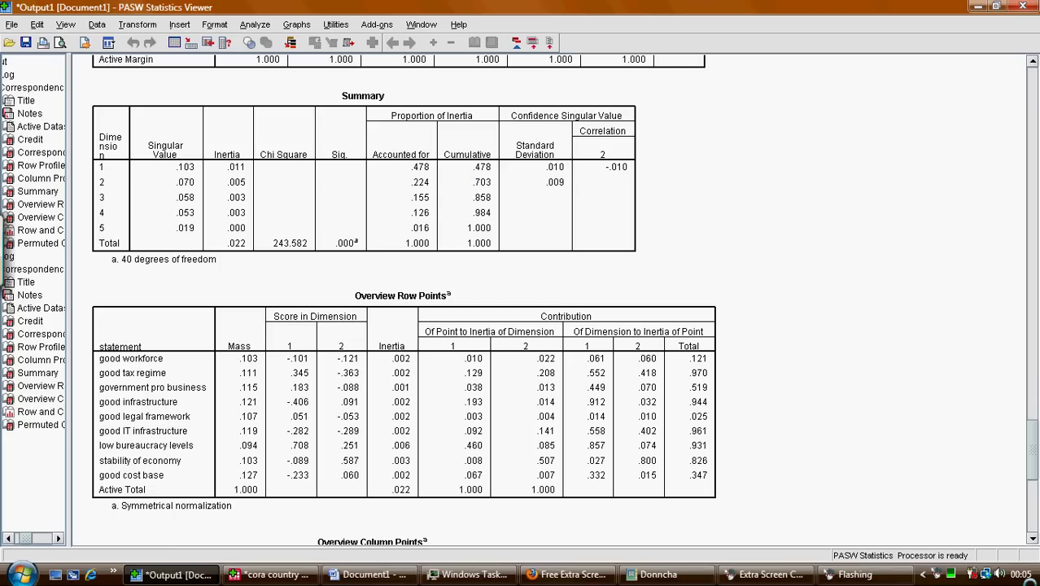
{"action": "left_click_drag", "start_coordinate": [1032, 464], "coordinate": [1034, 487]}
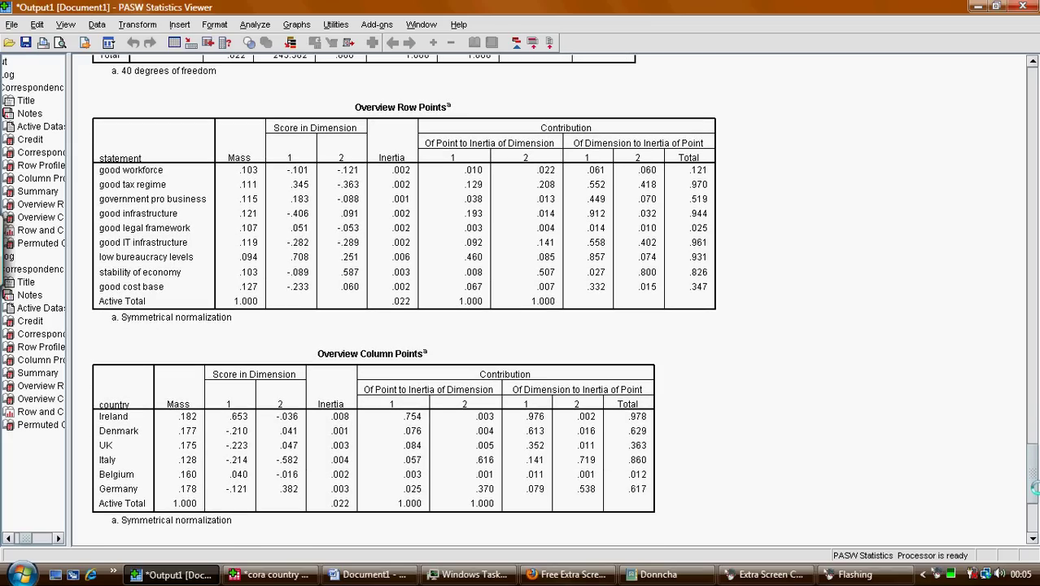
{"action": "left_click_drag", "start_coordinate": [1034, 487], "coordinate": [1034, 489]}
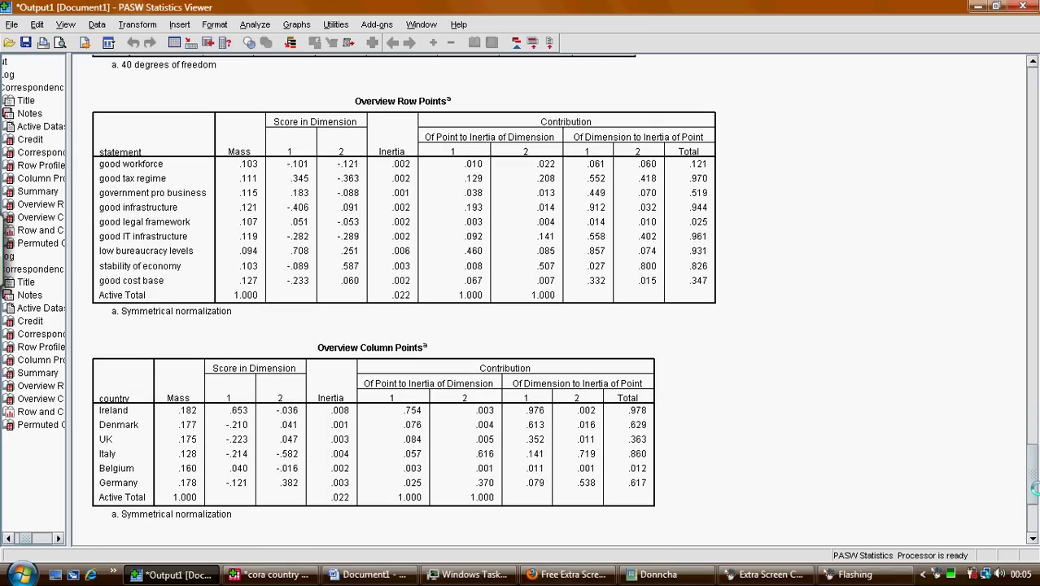
Scroll down to the symmetrical normalization biplot and the permuted correspondence table.
{"action": "scroll", "coordinate": [1034, 489], "scroll_direction": "down", "scroll_amount": 5}
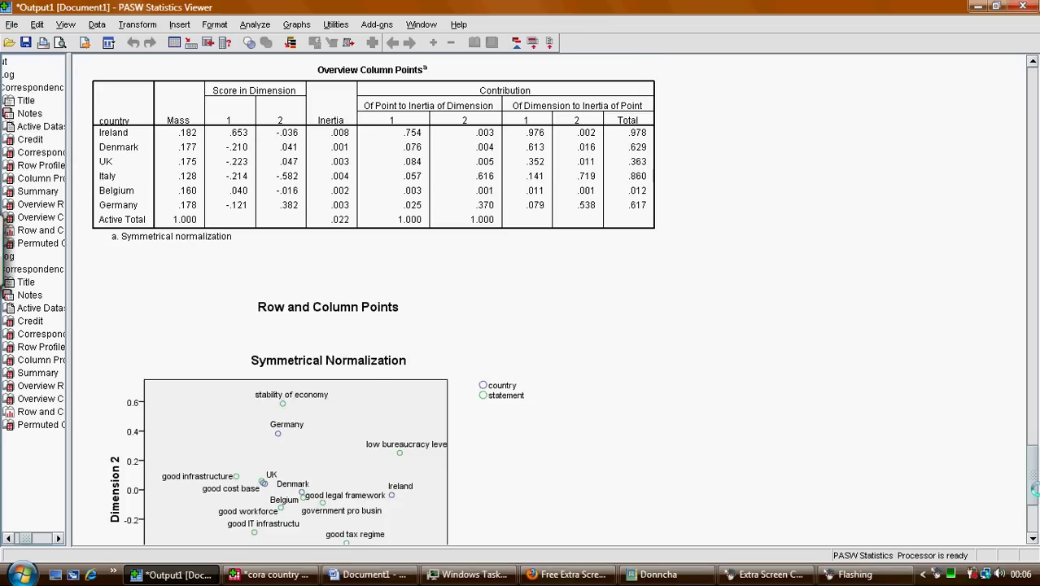
{"action": "left_click_drag", "start_coordinate": [1034, 489], "coordinate": [1035, 507]}
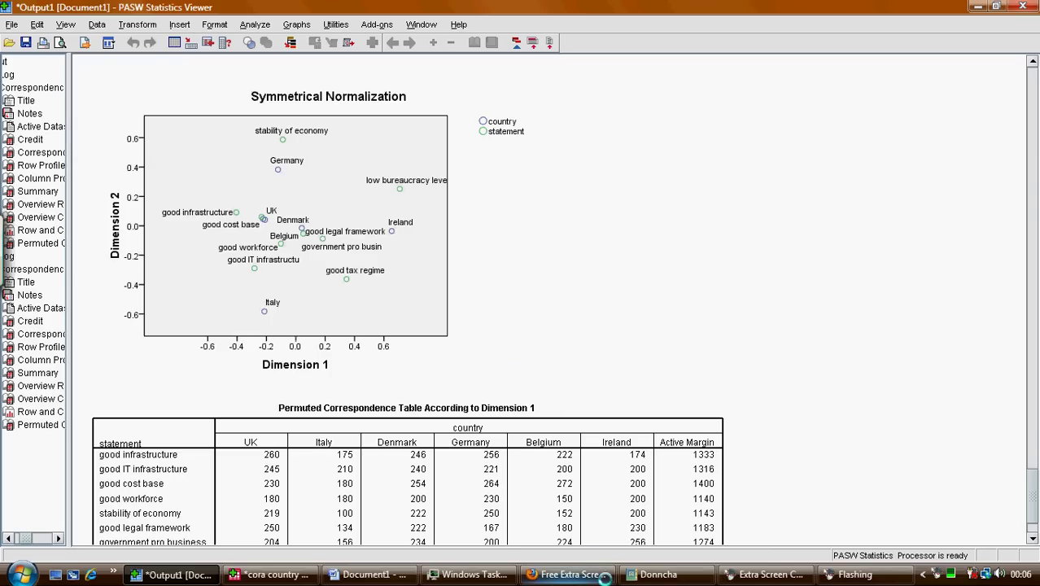
{"action": "left_click", "coordinate": [765, 575]}
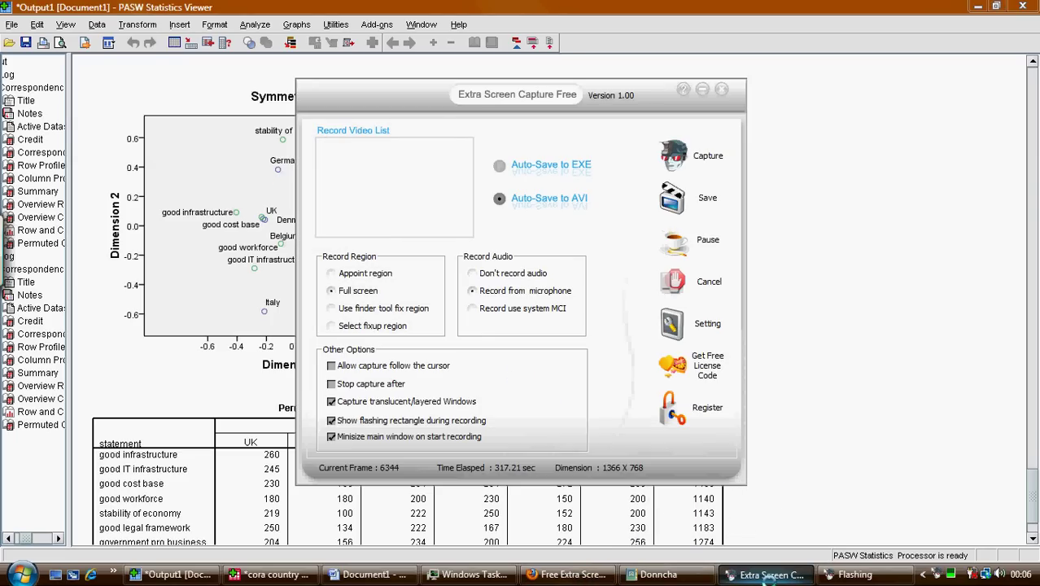